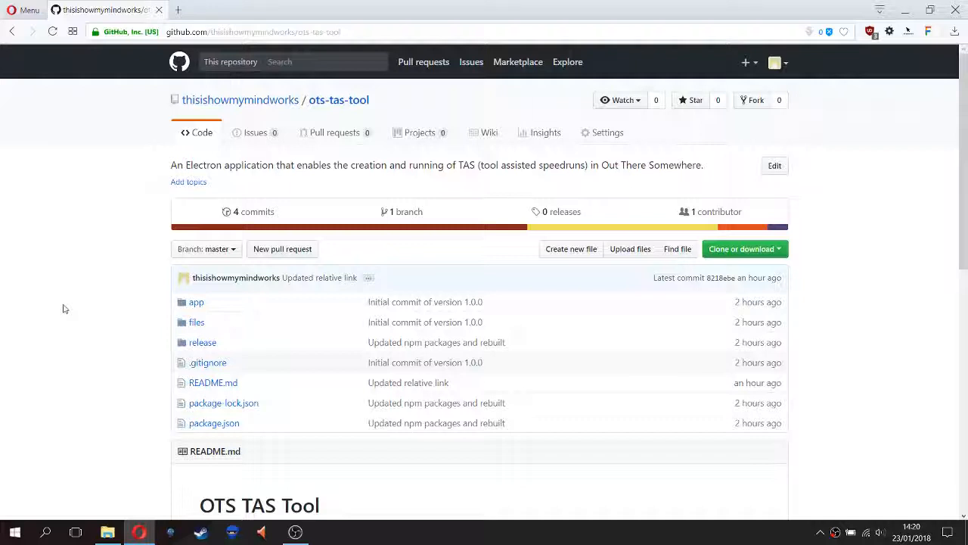
- Open the JPEXS Free Flash Decompiler download link from the README's Prerequisites section in a new tab and switch to it
scroll(63, 307, down, 3)
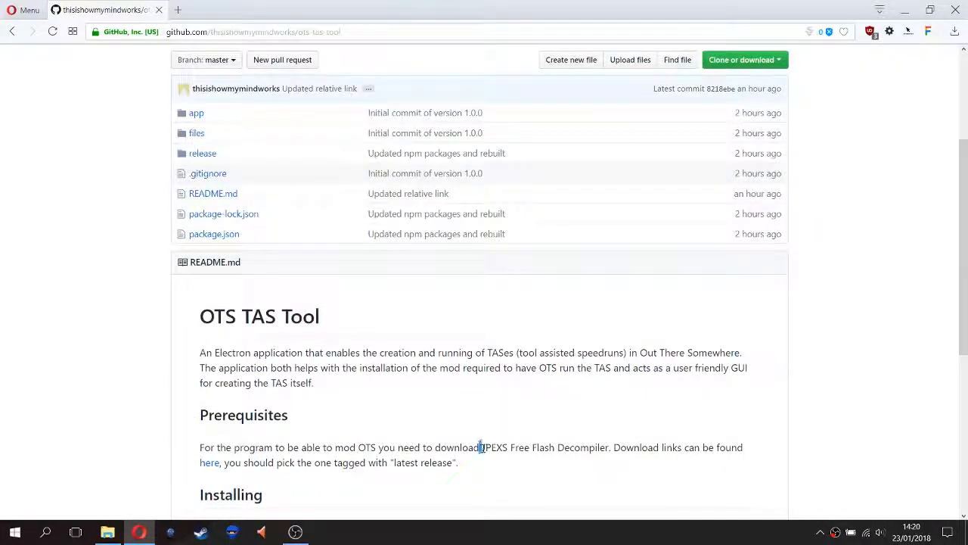
drag(480, 448, 609, 447)
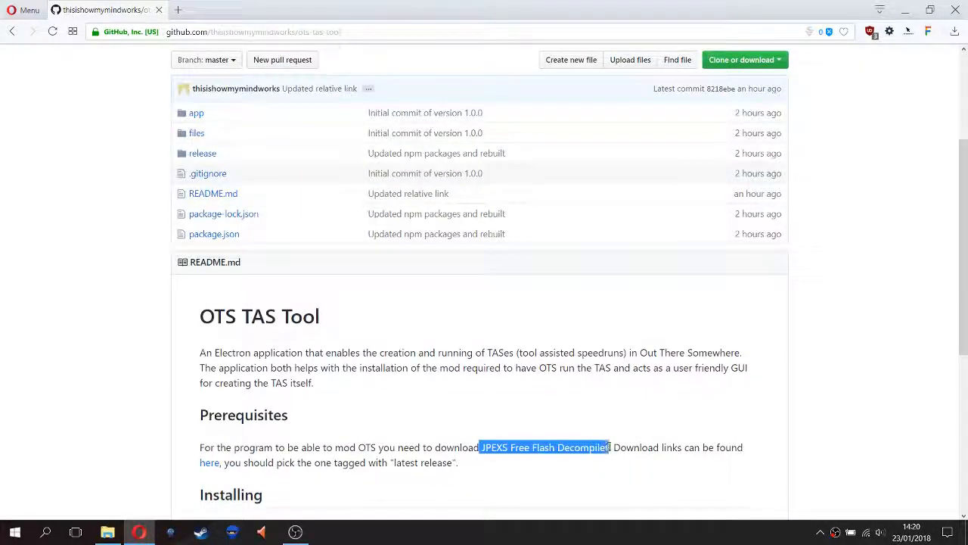
click(524, 484)
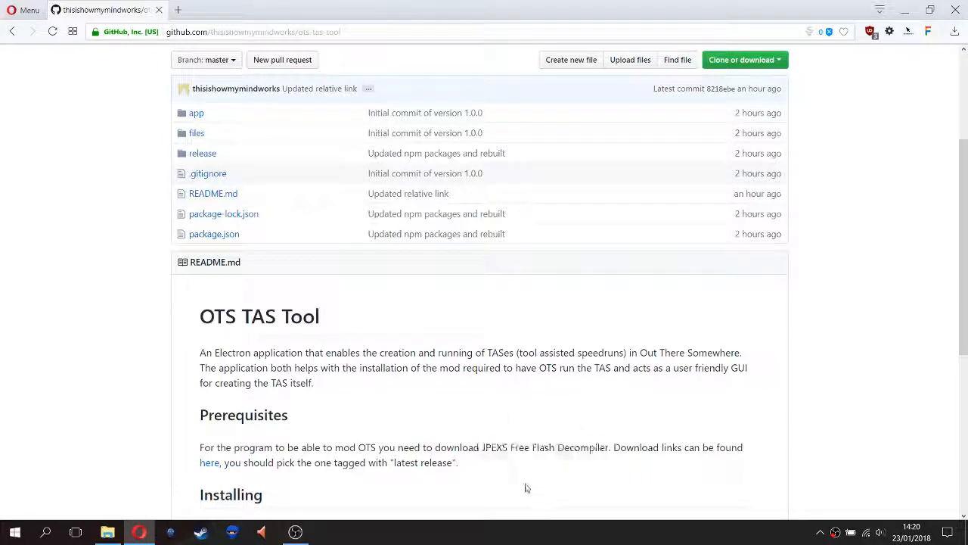
middle_click(210, 463)
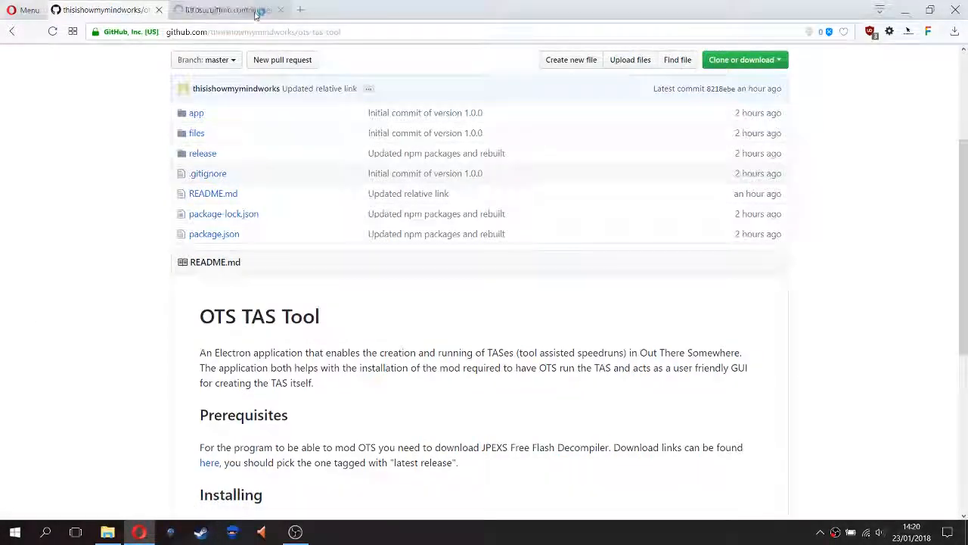
click(257, 11)
- Examine the latest stable release, version 11.0.0, and its download files, including the Windows installer
scroll(121, 333, down, 5)
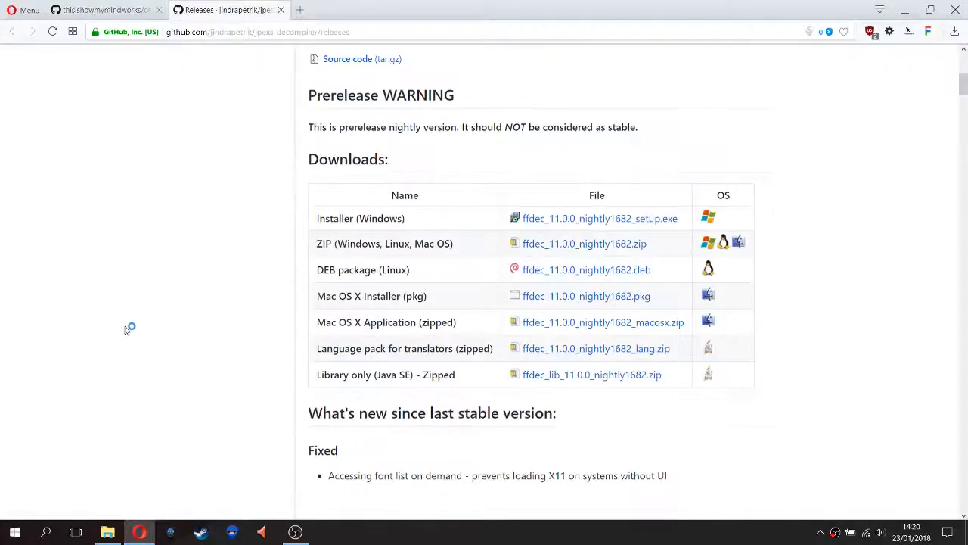
scroll(113, 330, up, 4)
drag(227, 164, 291, 162)
click(291, 162)
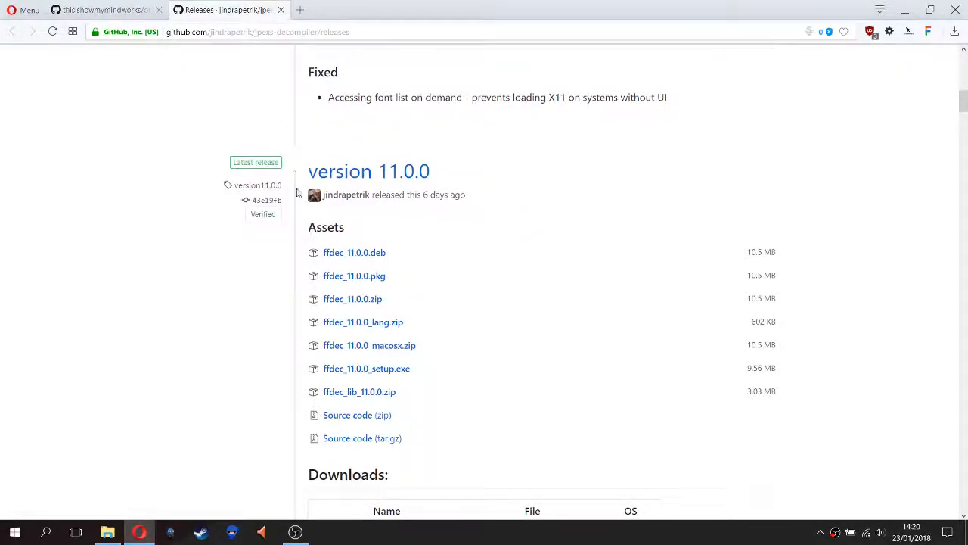
scroll(297, 194, down, 5)
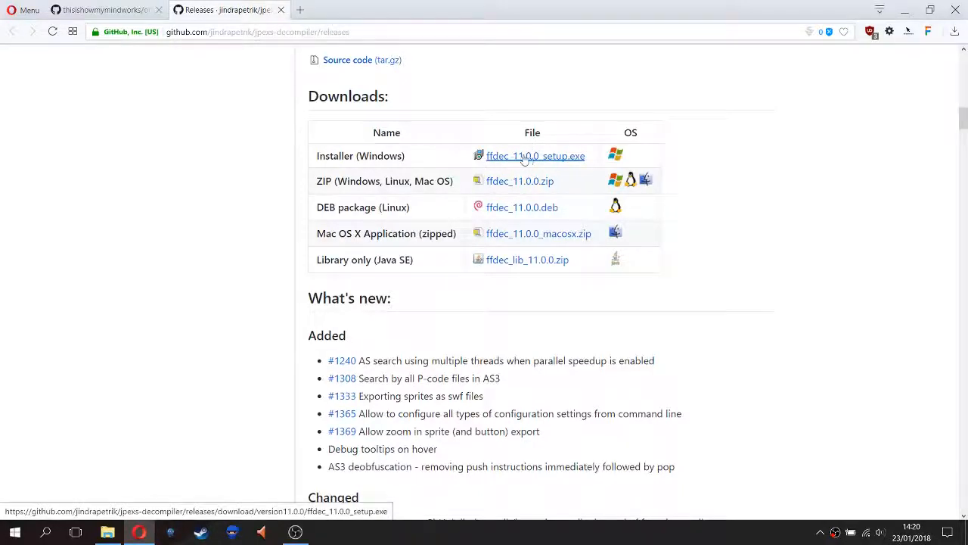
scroll(154, 363, up, 2)
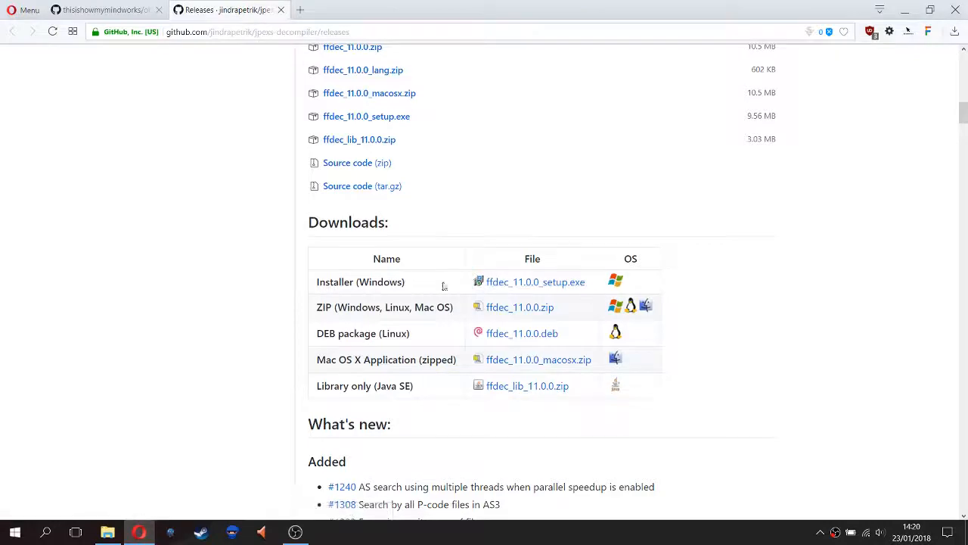
- Return to the ots-tas-tool repository, open the latest installer's page from the Installing section, and view the browser's downloads list
click(106, 10)
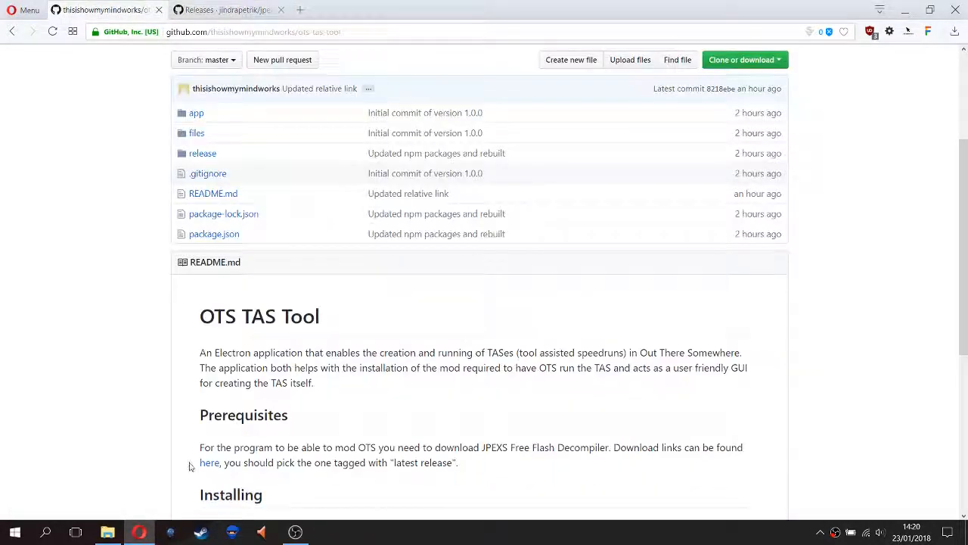
scroll(151, 370, down, 2)
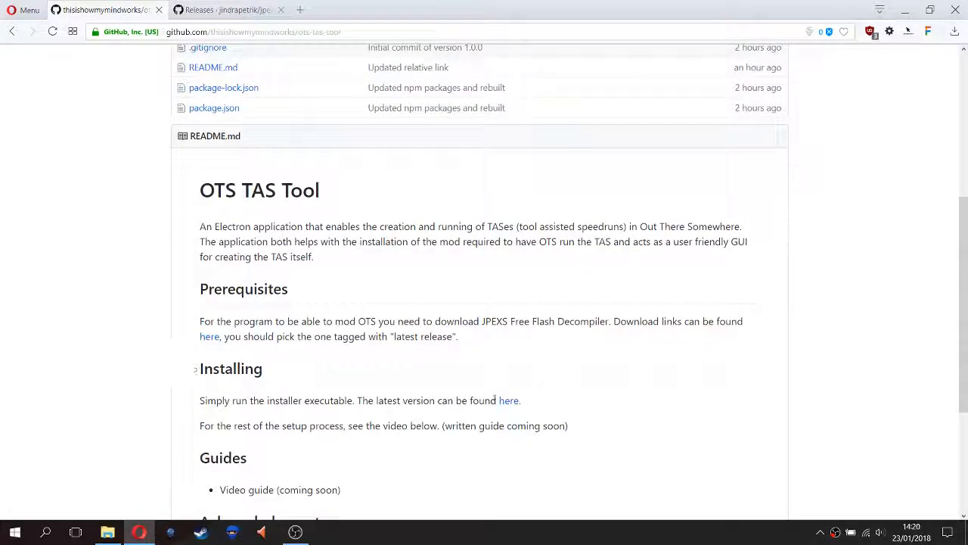
click(508, 401)
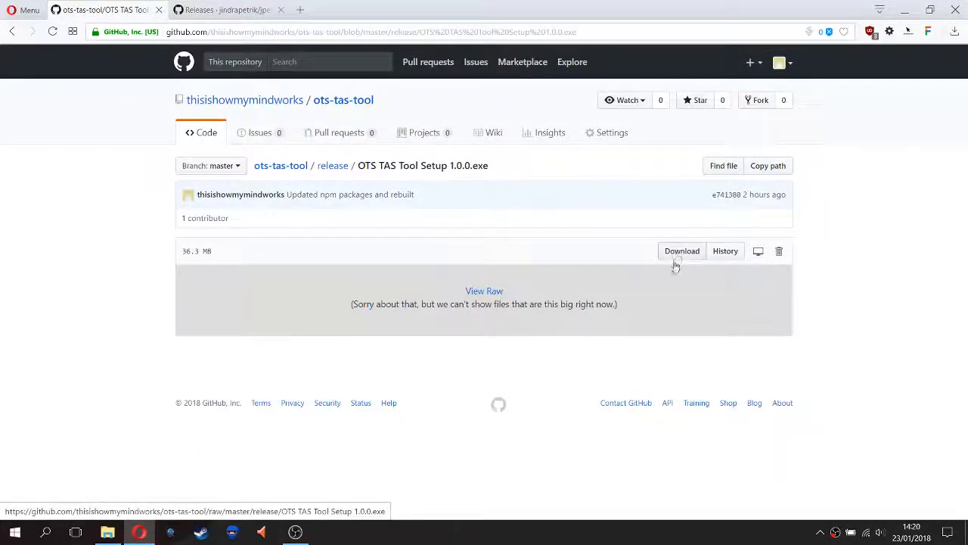
click(957, 31)
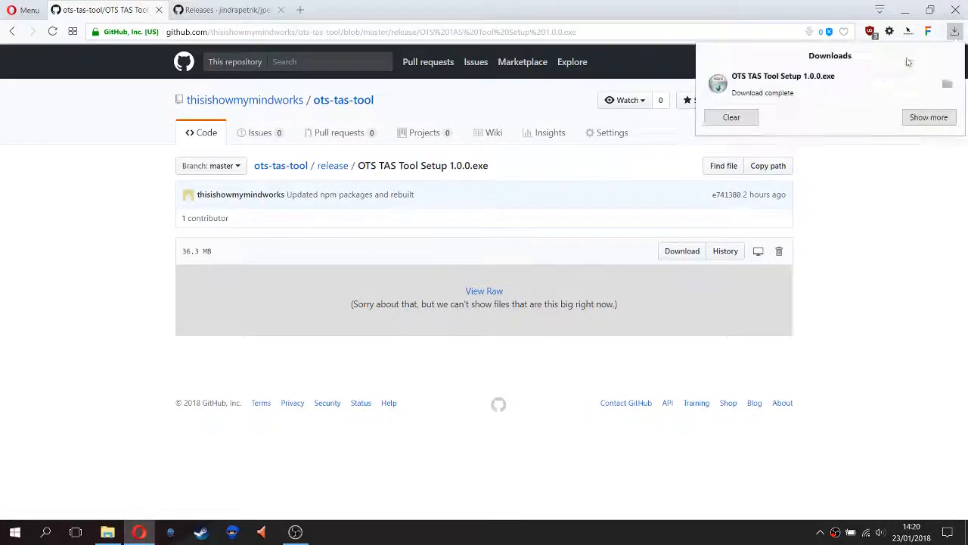
- Minimize the browser, launch OTS TAS Tool from the desktop and maximize its window
click(901, 10)
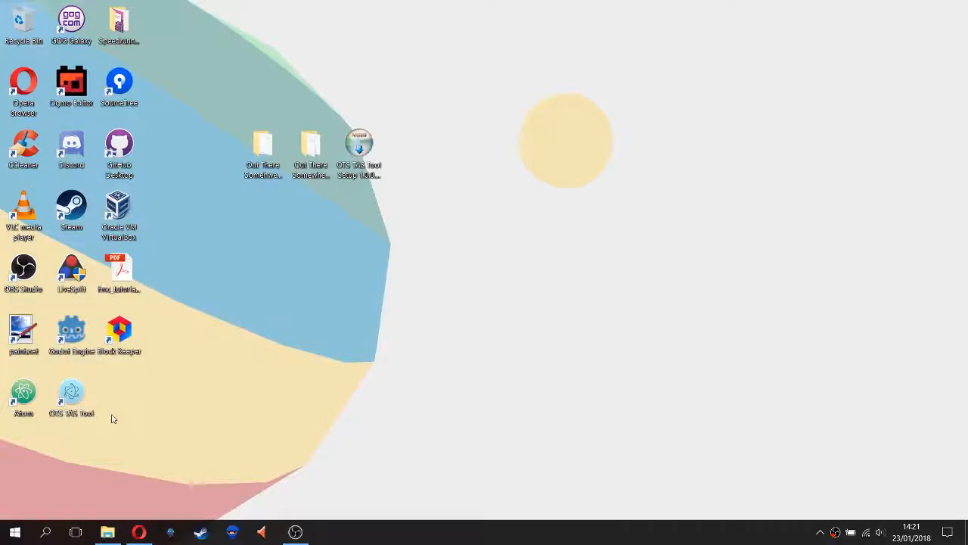
double_click(84, 397)
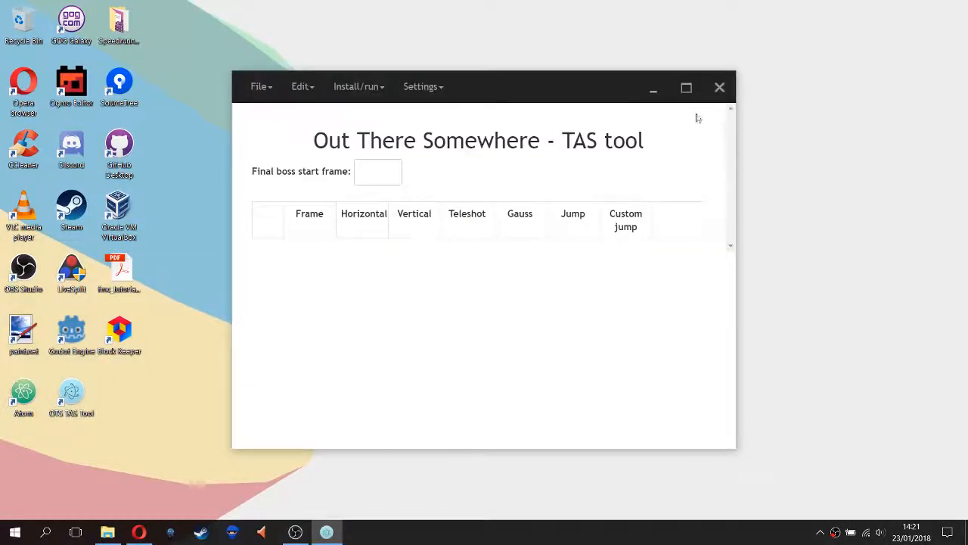
click(687, 87)
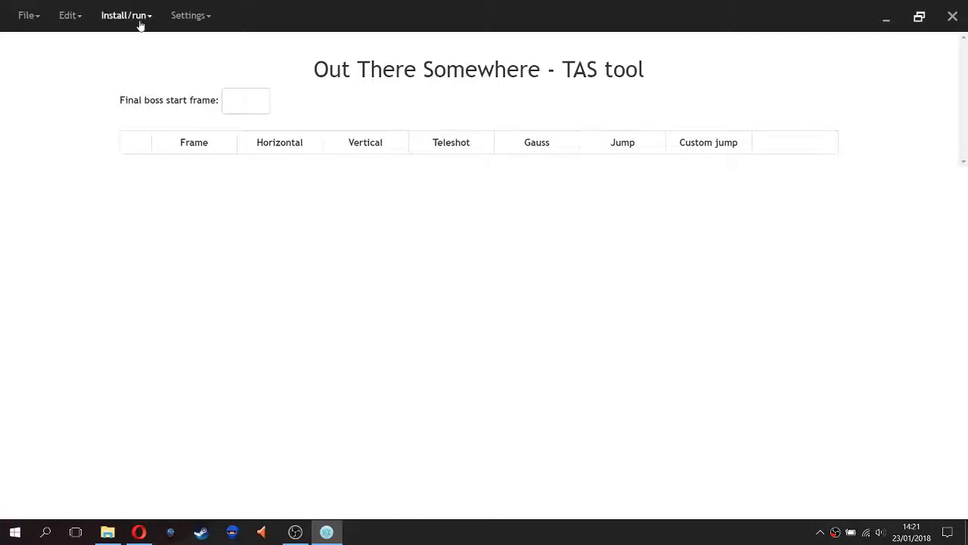
- Set the ffdec path to ffdec.bat in C:\Program Files (x86)\FFDec
click(195, 17)
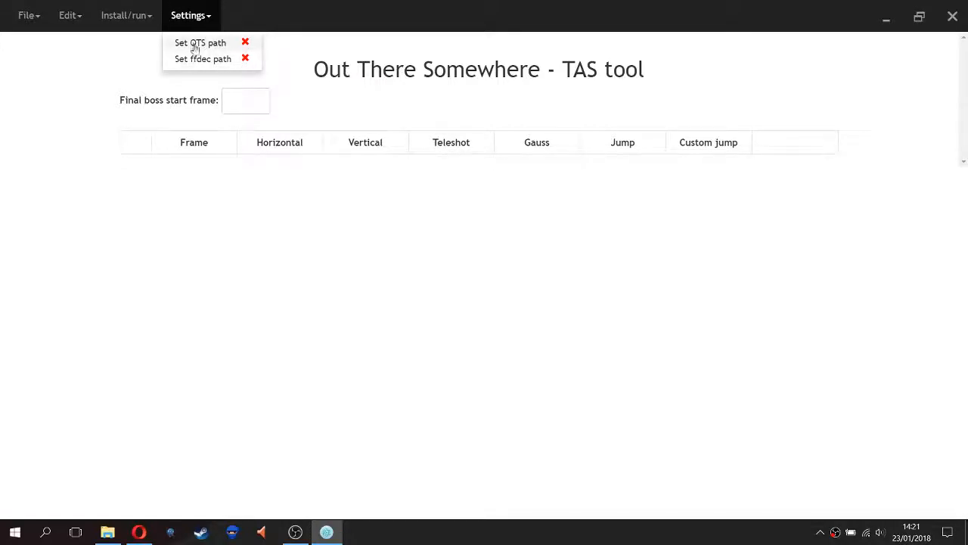
click(206, 62)
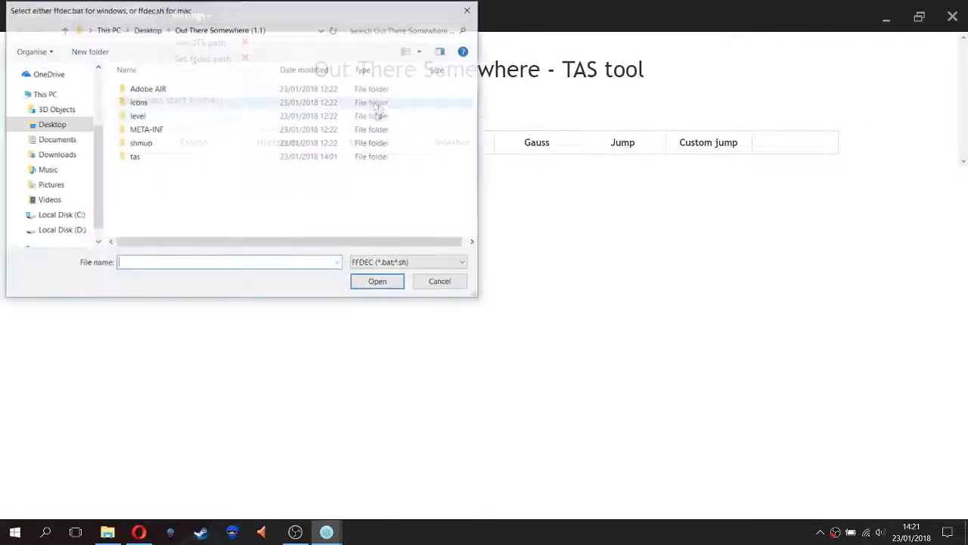
click(73, 217)
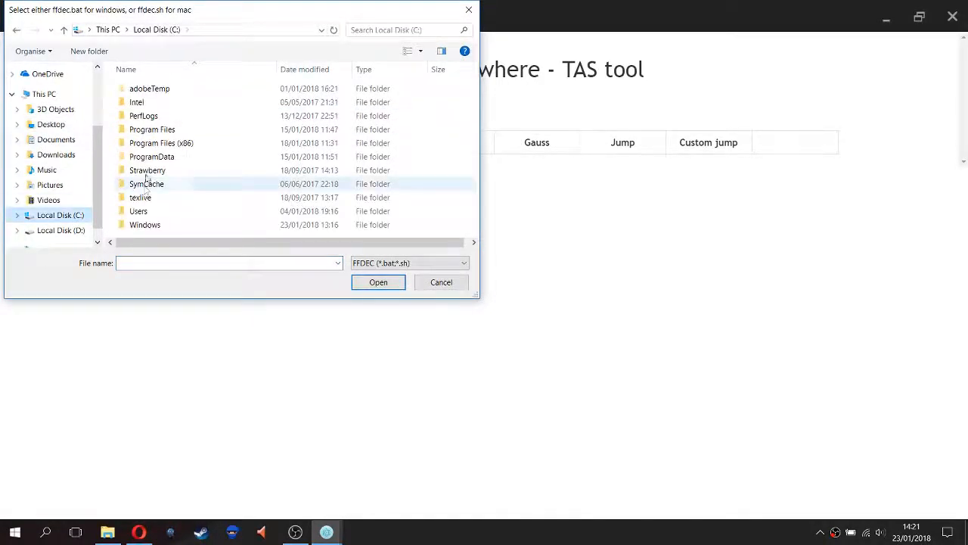
double_click(174, 145)
double_click(155, 184)
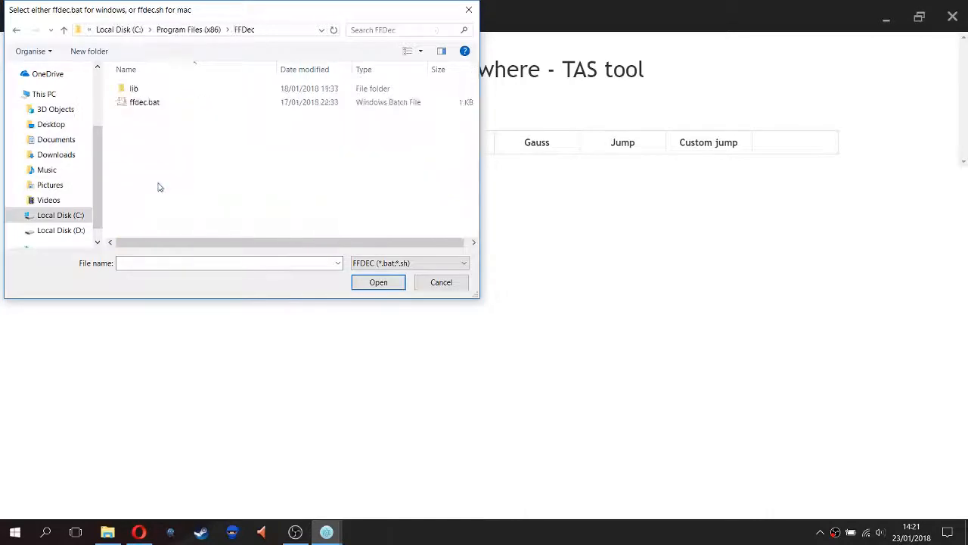
click(155, 110)
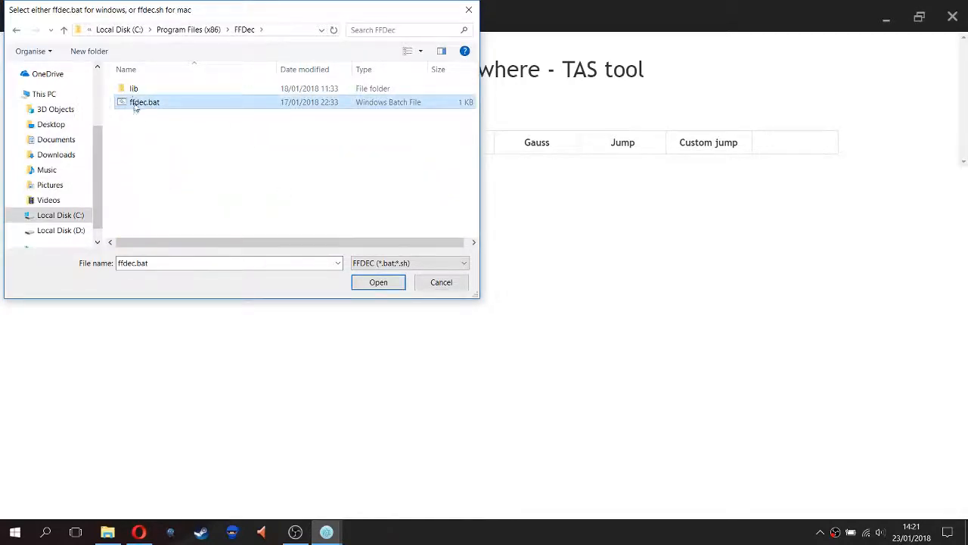
click(361, 283)
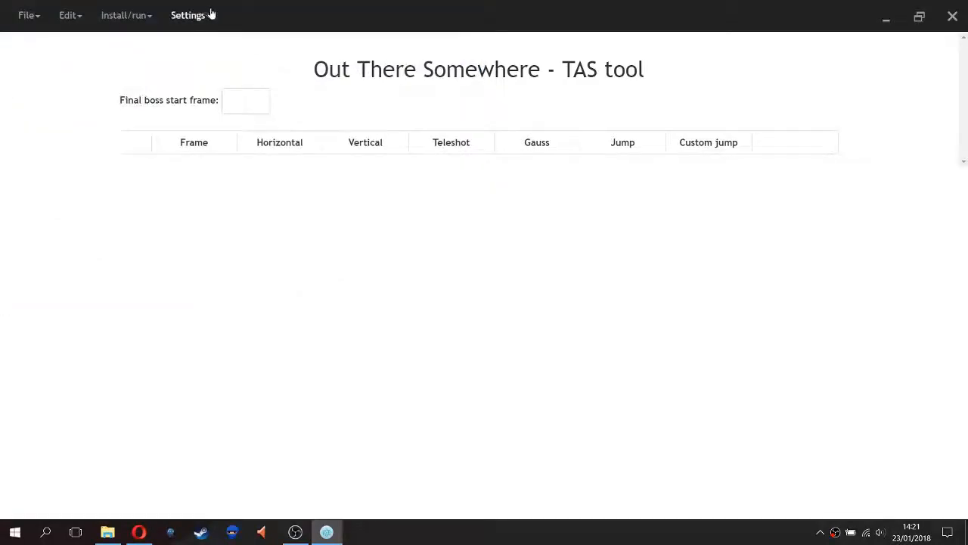
- Set the OTS path to Out There Somewhere.exe in the desktop folder Out There Somewhere (1.1), and check the path settings
click(211, 15)
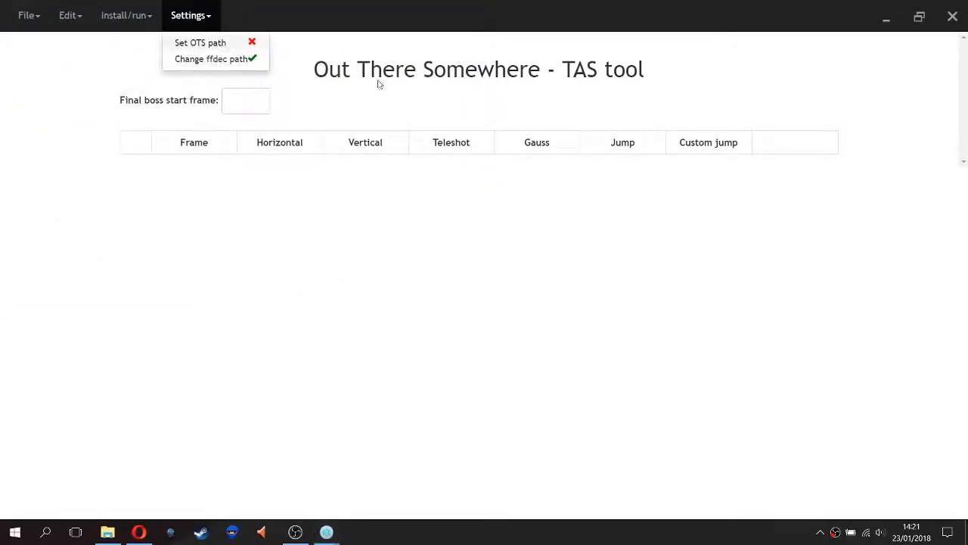
click(200, 42)
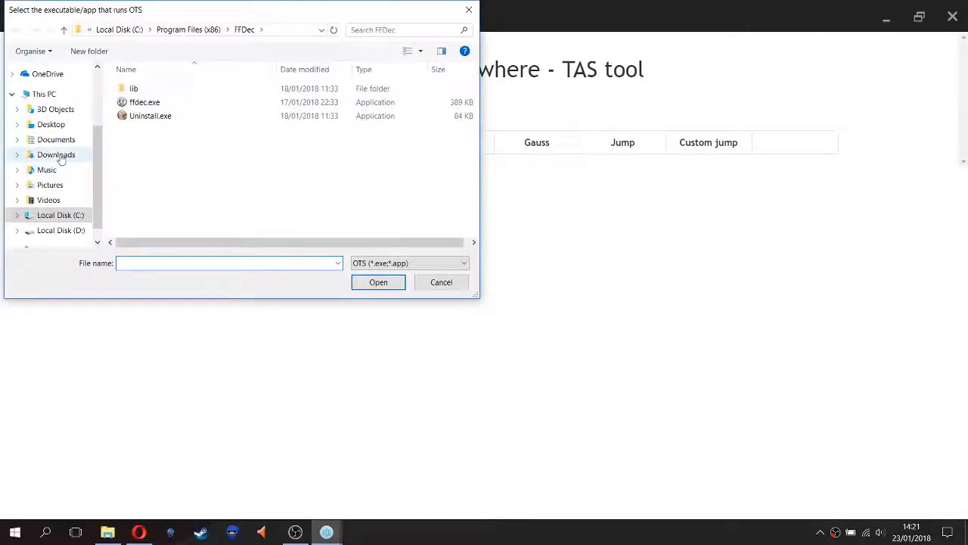
click(57, 124)
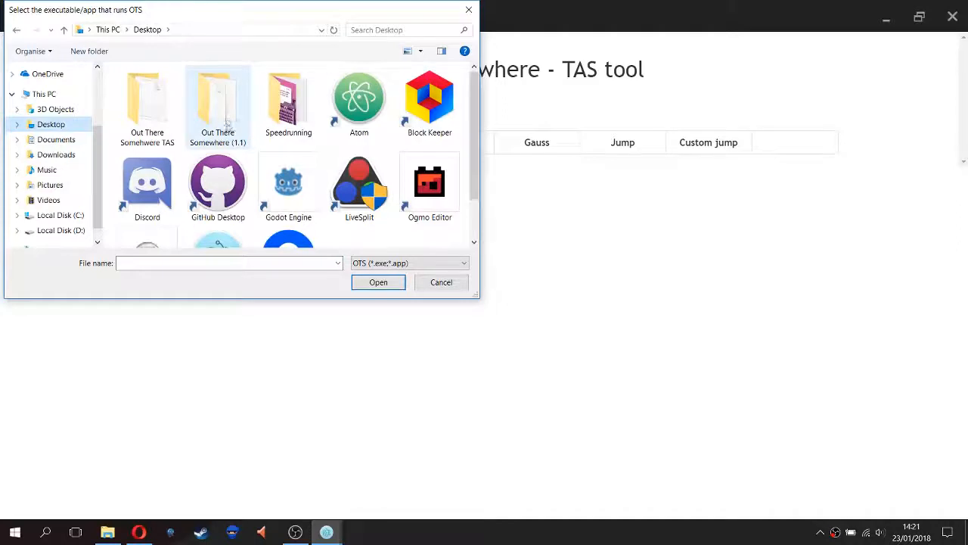
double_click(230, 99)
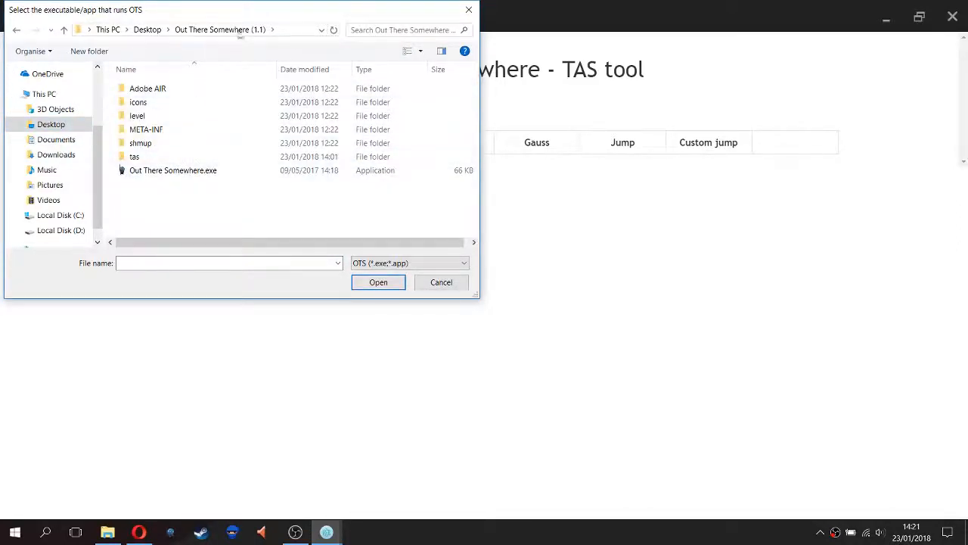
click(168, 172)
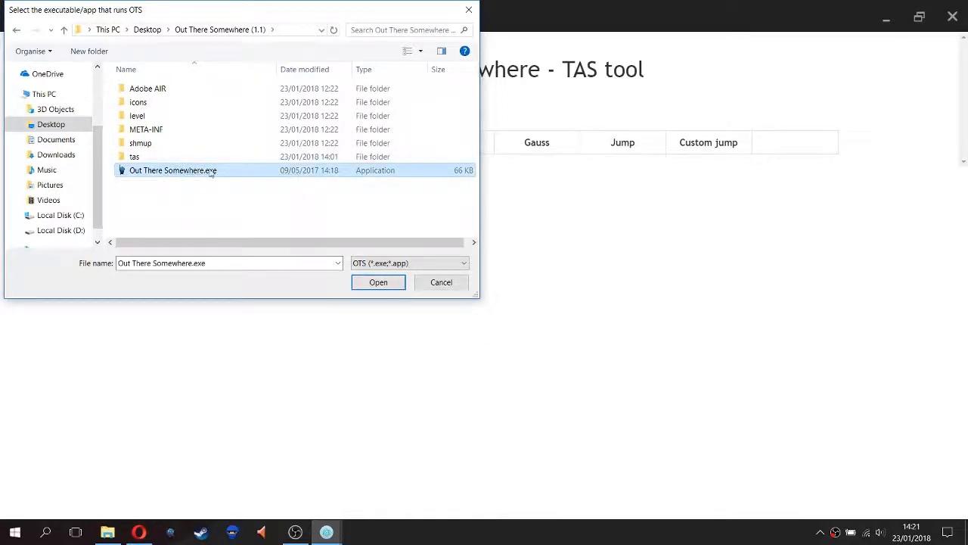
click(377, 283)
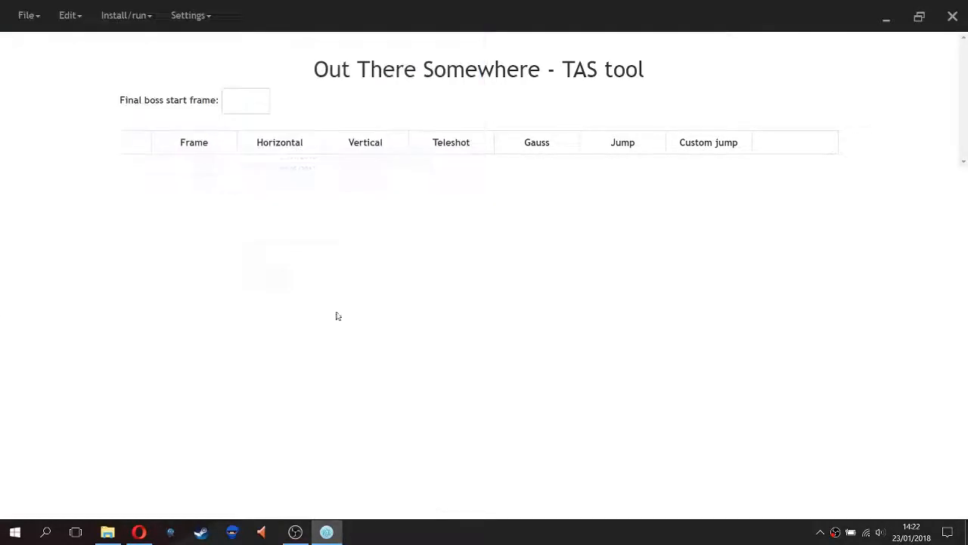
click(199, 17)
click(318, 307)
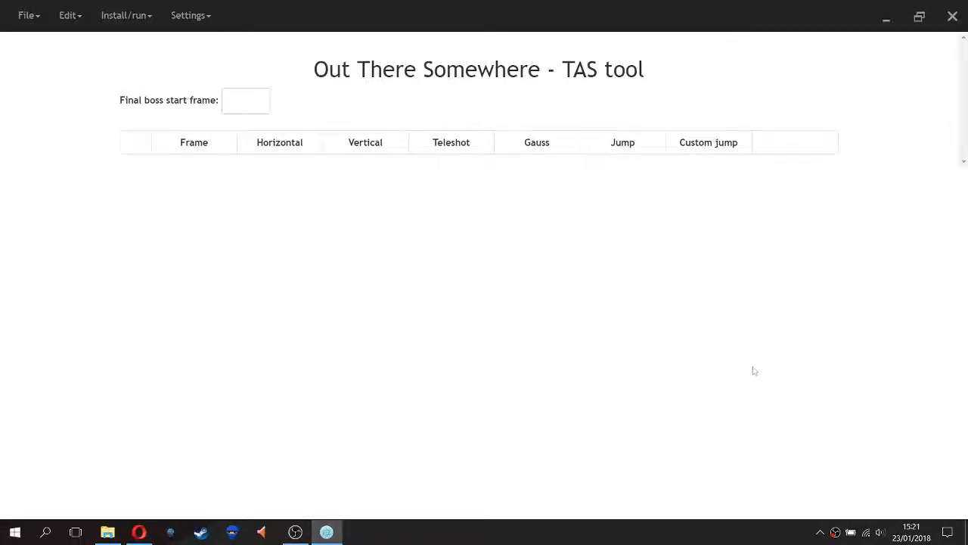
- Install the TAS components into the game and dismiss the notification
click(134, 27)
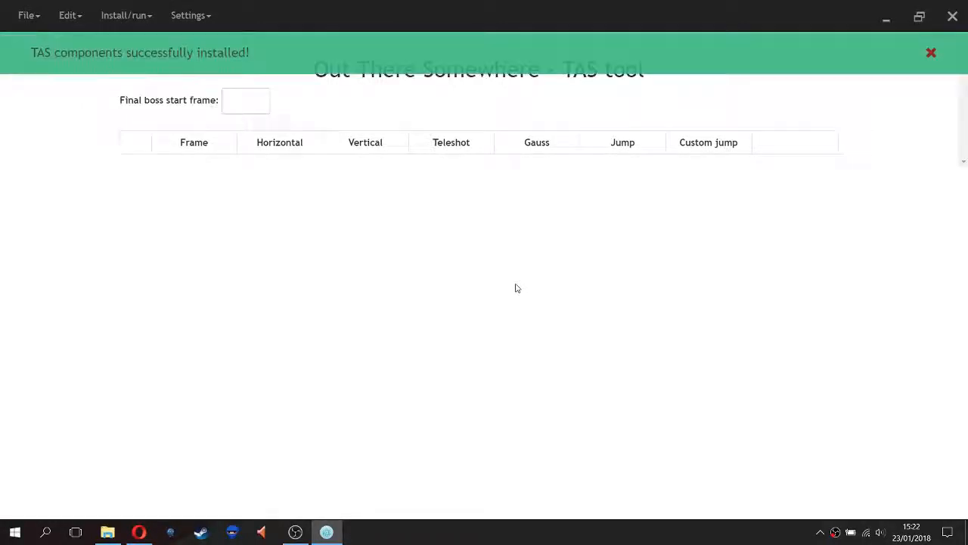
click(931, 52)
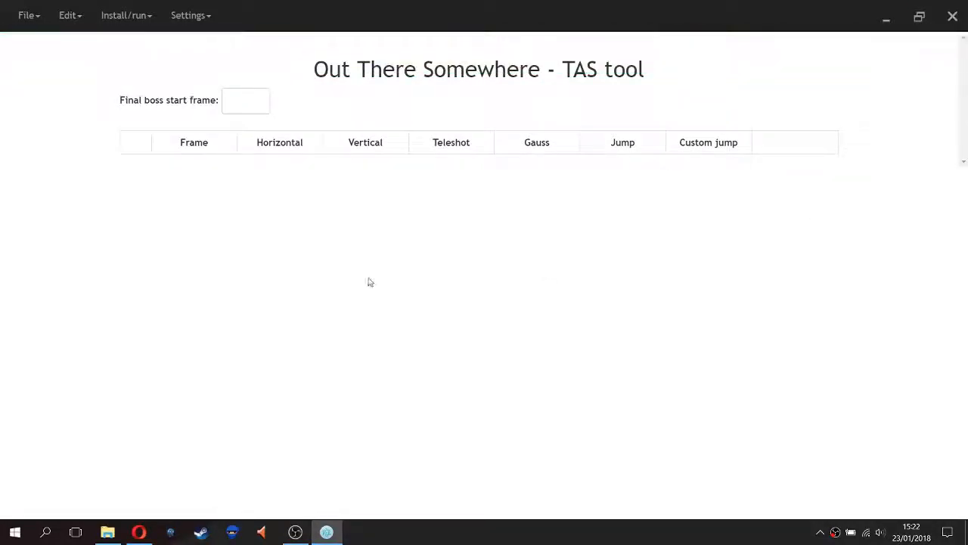
- Add an action row and a comment row to the TAS table, placing the comment above the action
click(67, 16)
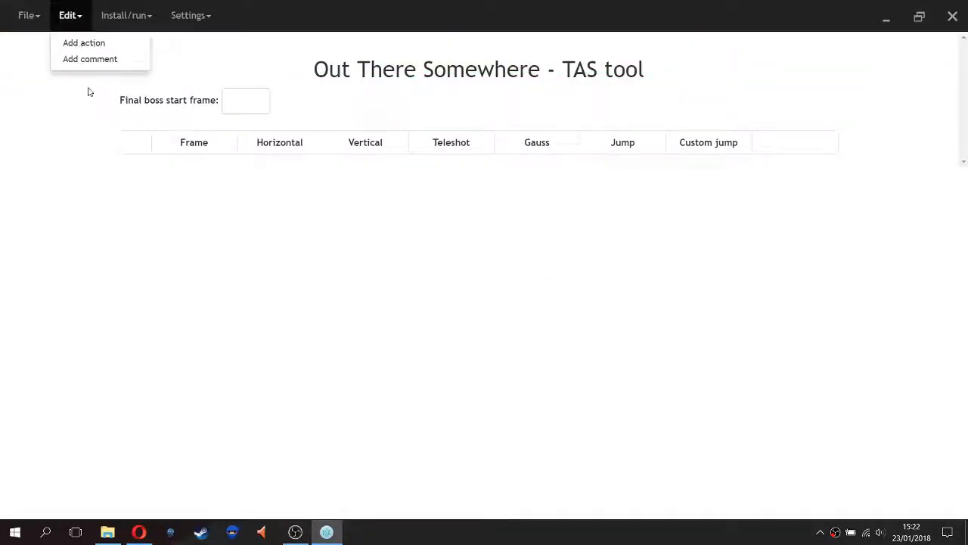
click(76, 43)
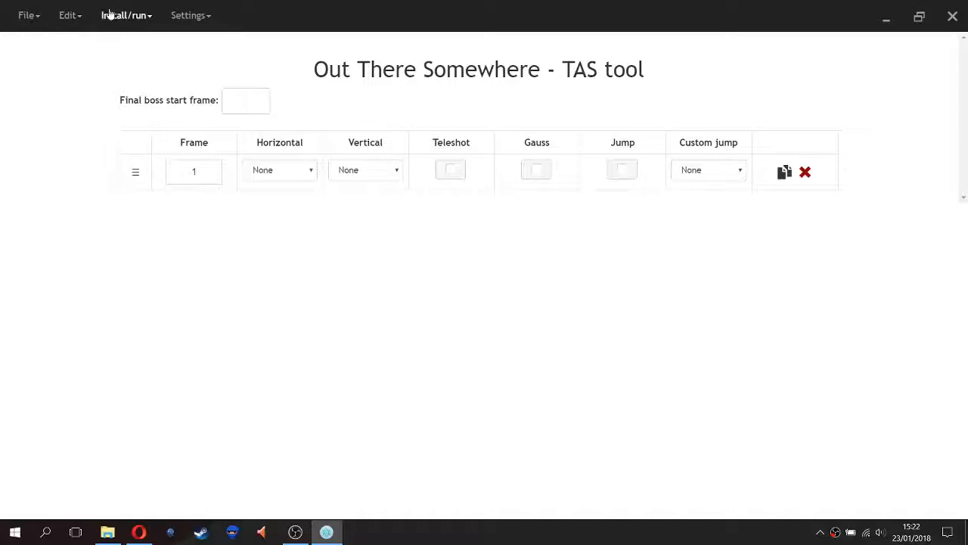
click(67, 17)
click(90, 59)
drag(144, 207, 134, 171)
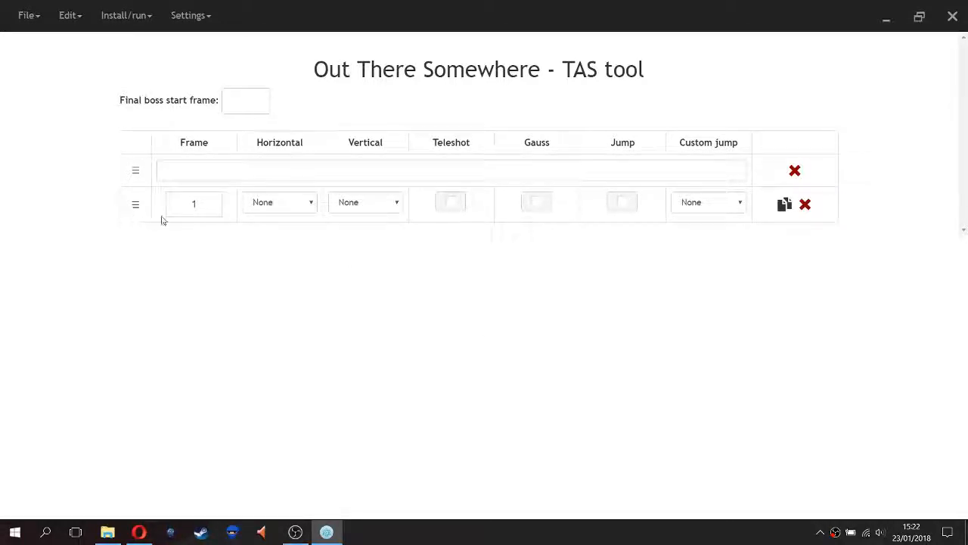
- Examine the frame field and the available horizontal and vertical direction options of the action row
click(200, 204)
click(223, 264)
click(260, 209)
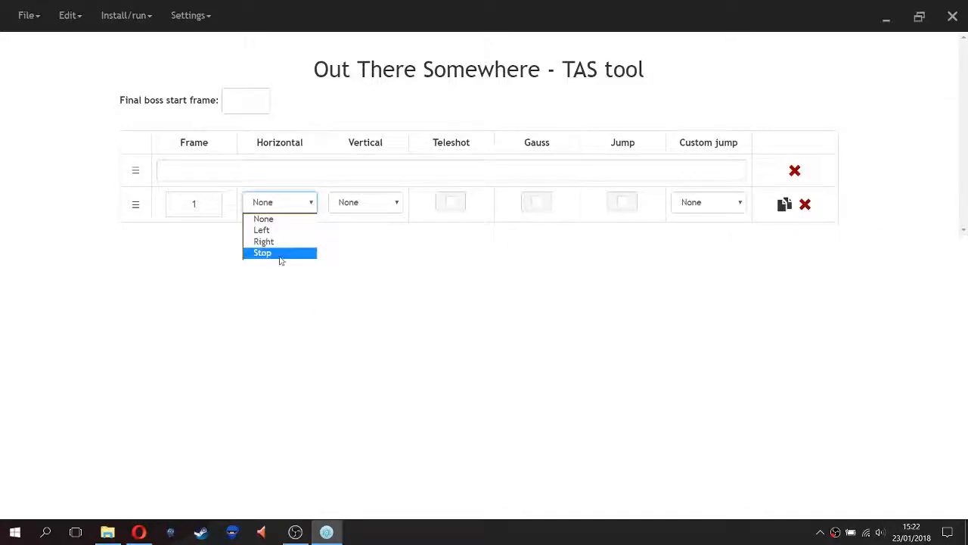
click(454, 265)
click(377, 204)
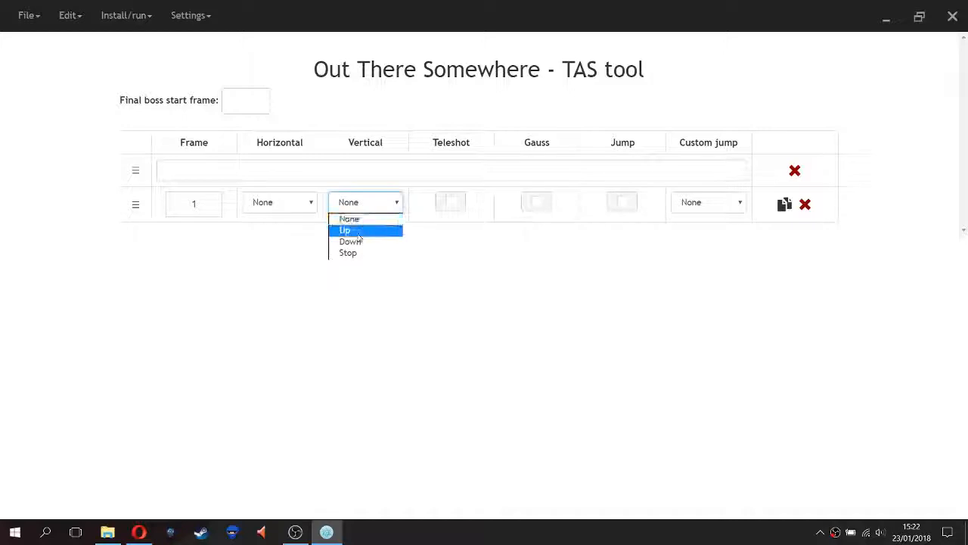
click(463, 278)
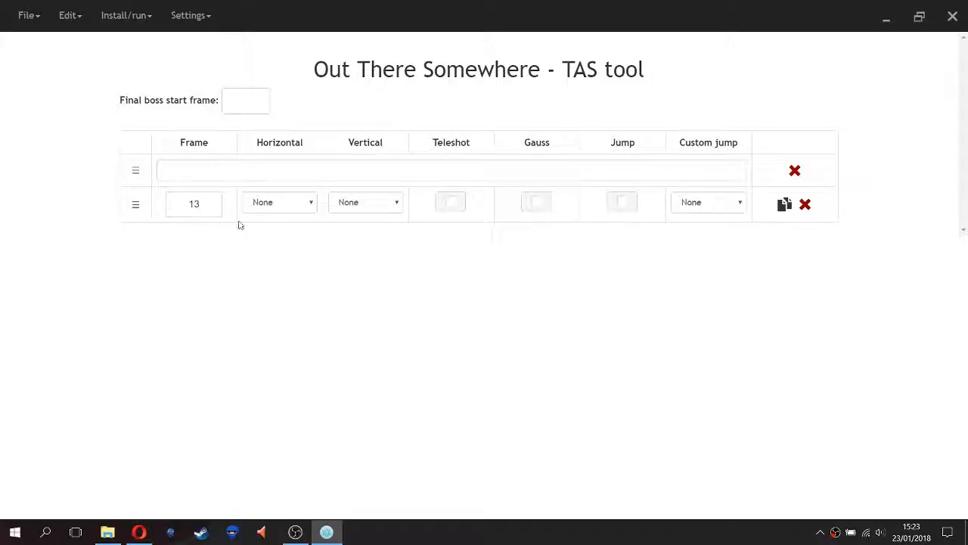
- Enable Teleshot on the frame 13 action row and duplicate the row
click(453, 202)
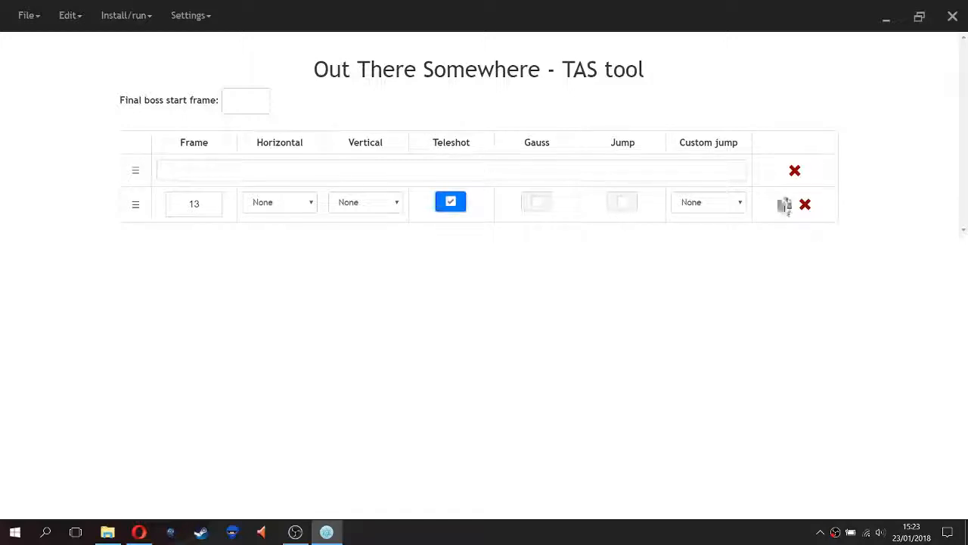
click(785, 205)
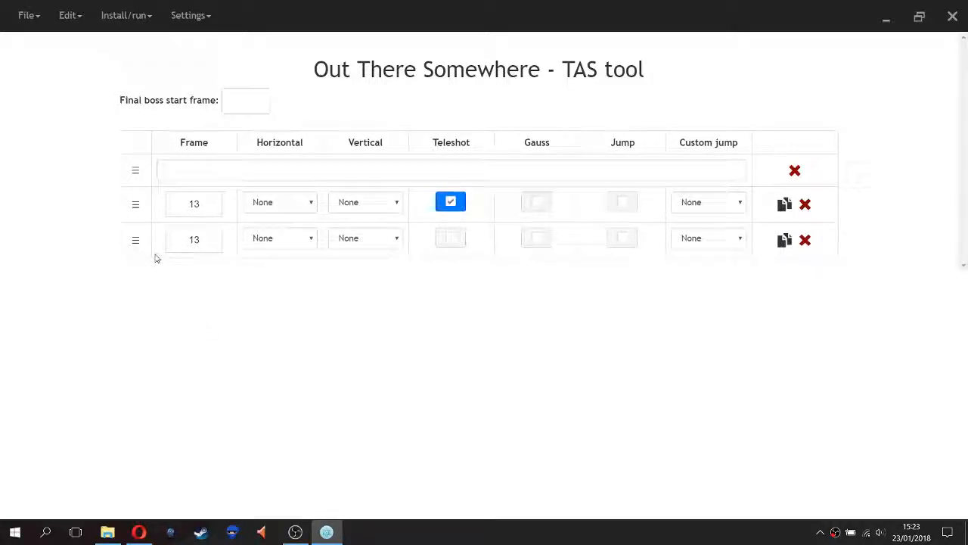
drag(123, 103, 217, 110)
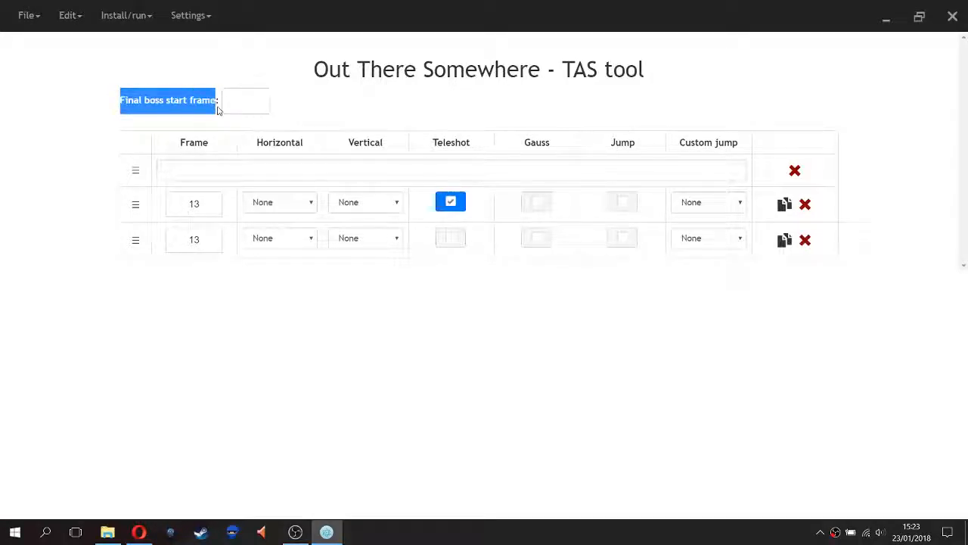
click(200, 108)
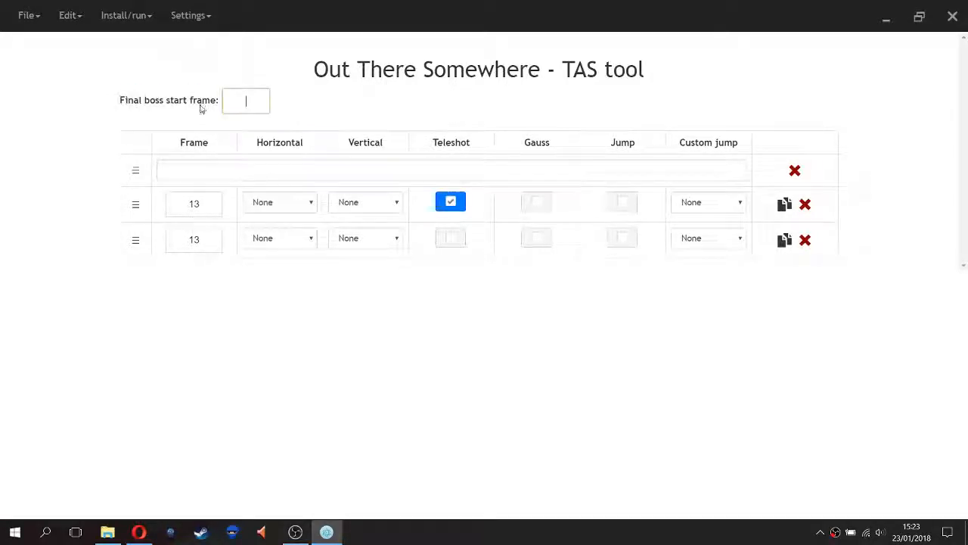
click(318, 122)
drag(117, 99, 217, 106)
click(144, 110)
click(233, 100)
click(547, 274)
- Open a saved TAS file and look through its action rows
click(29, 15)
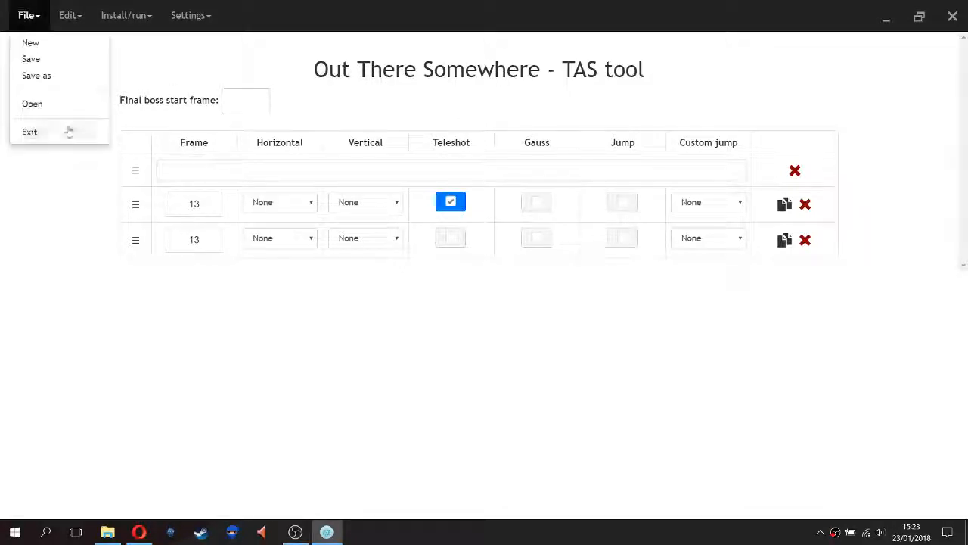
click(73, 103)
double_click(454, 115)
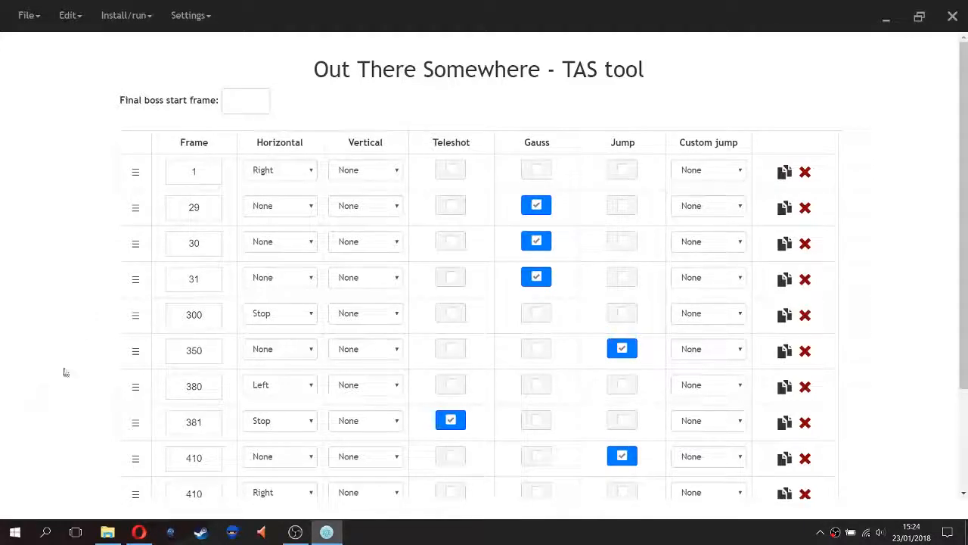
scroll(83, 225, down, 3)
scroll(96, 221, up, 3)
- Compile the TAS and run Out There Somewhere, repositioning the game window over the action table
click(129, 15)
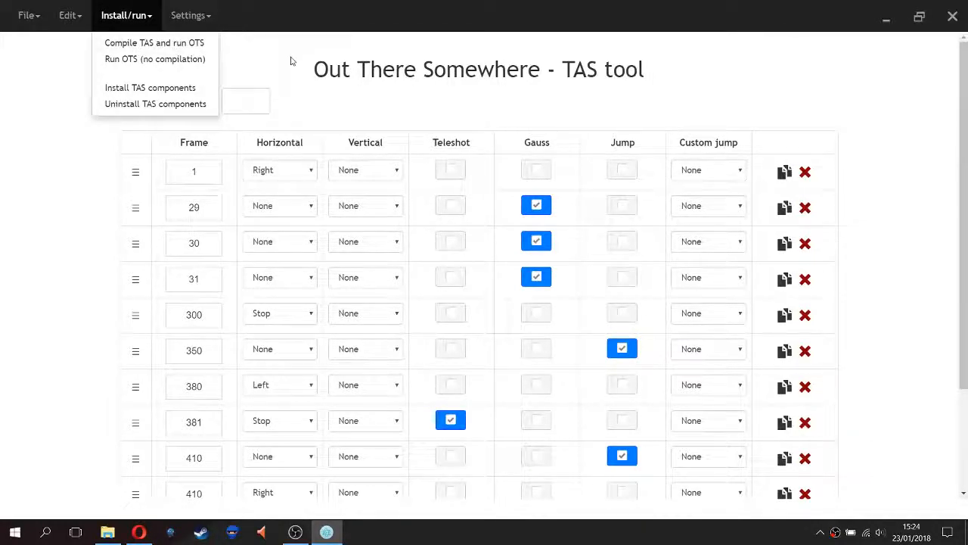
click(188, 46)
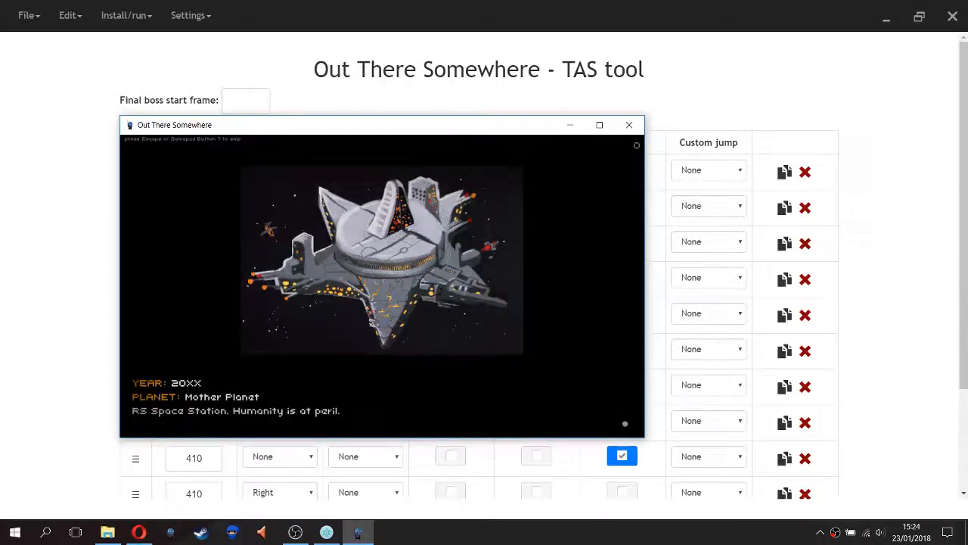
drag(329, 125, 145, 167)
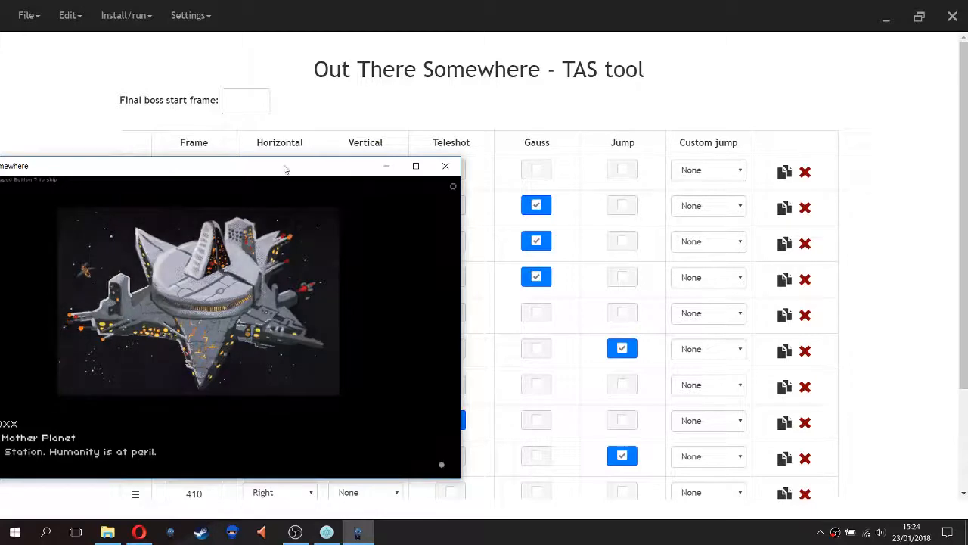
drag(283, 167, 315, 90)
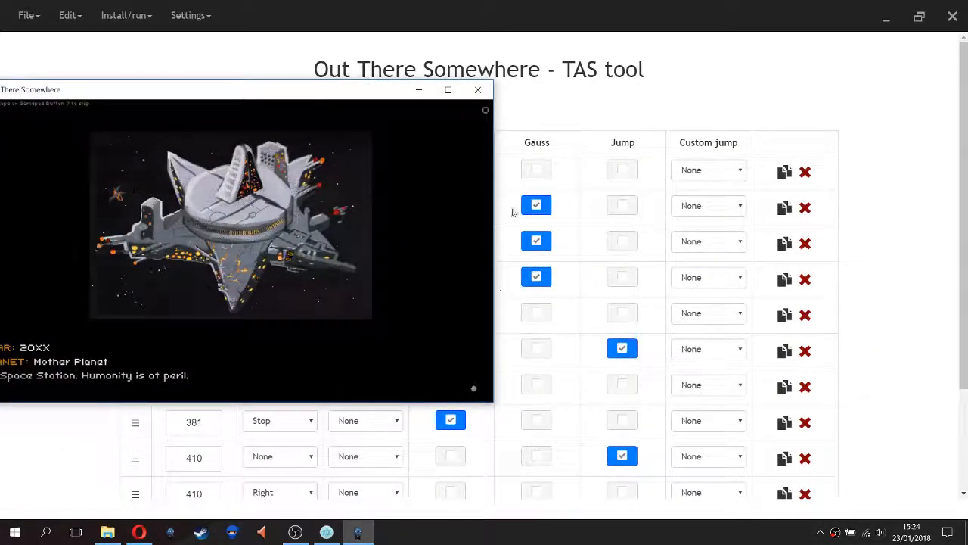
drag(363, 89, 341, 87)
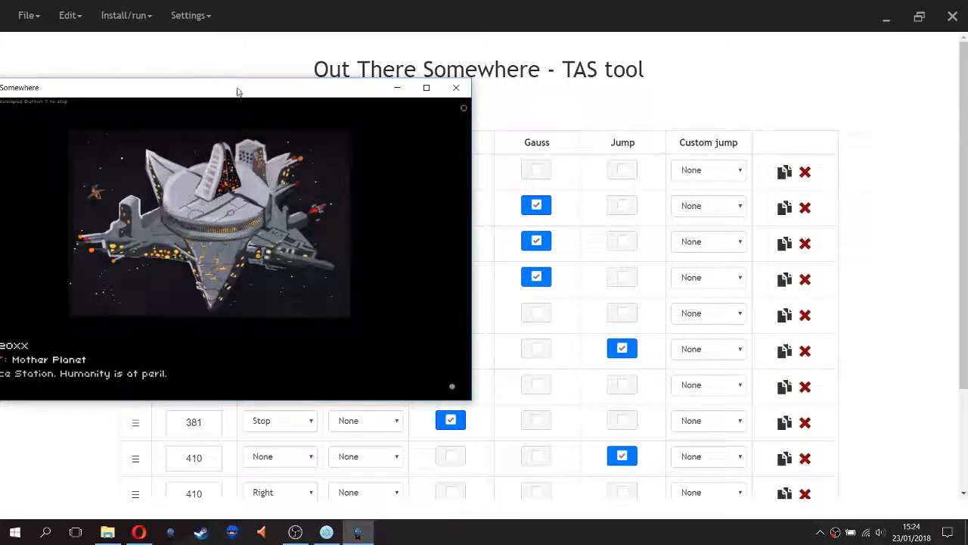
drag(238, 91, 564, 84)
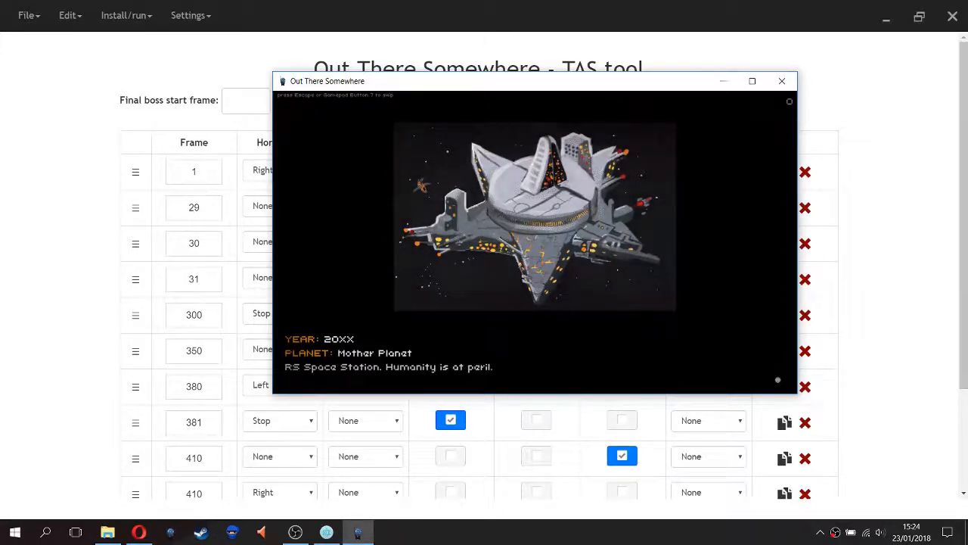
drag(500, 87, 402, 85)
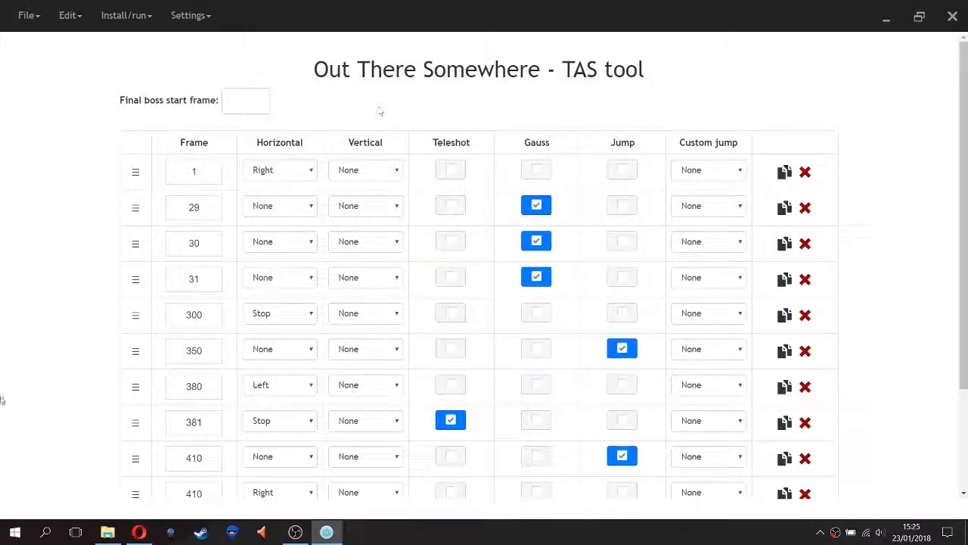
scroll(69, 363, down, 2)
scroll(36, 262, up, 2)
click(126, 15)
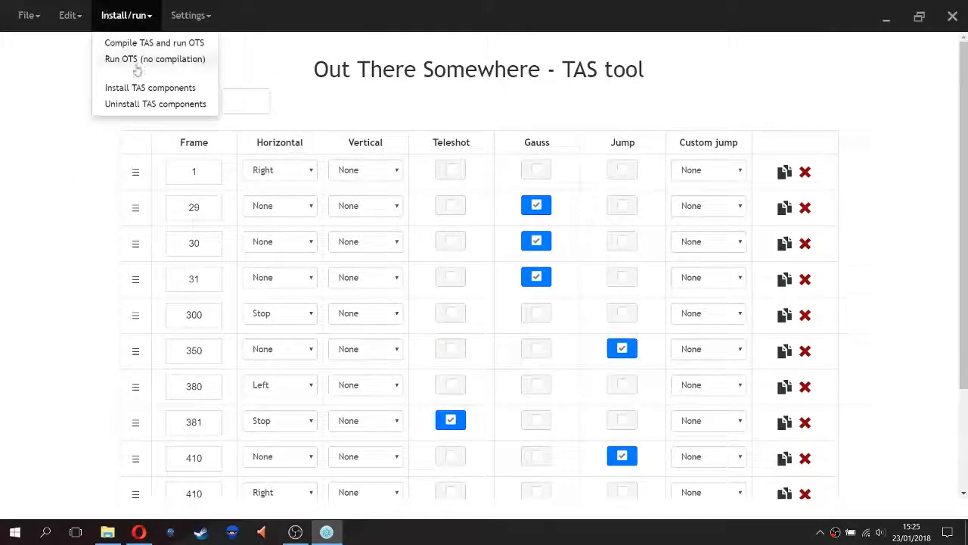
click(23, 317)
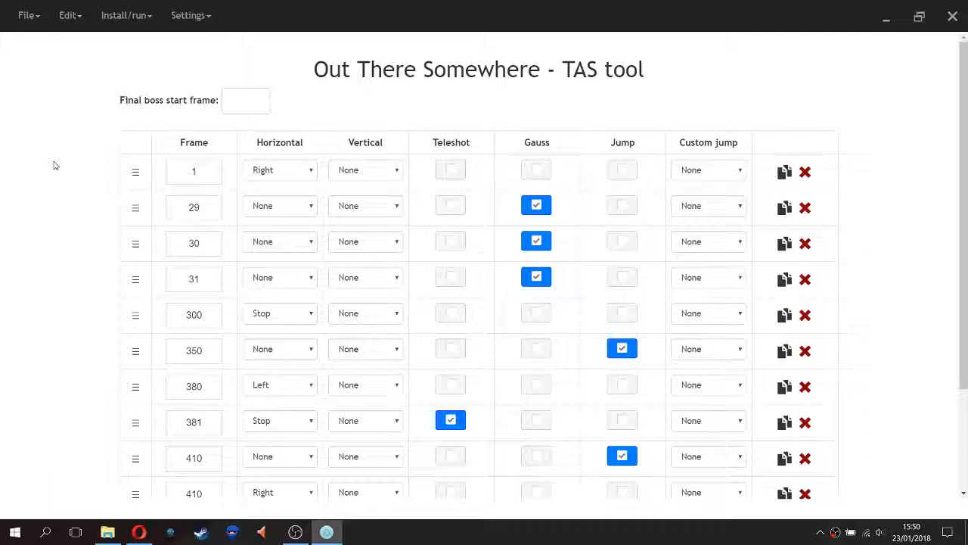
- Try a different frame number in the first action row, and restore it to 1
click(198, 166)
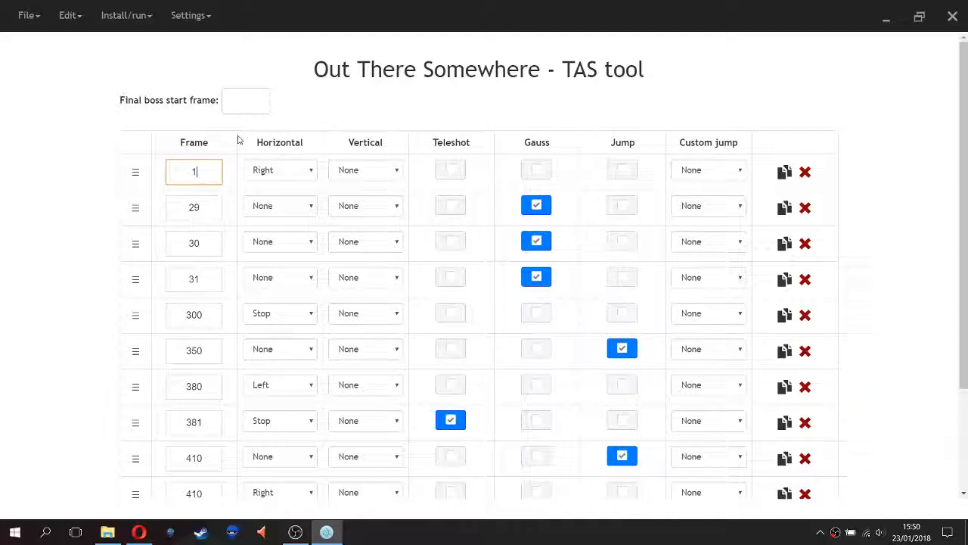
text(567567)
key(BackSpace)
key(BackSpace)
key(BackSpace)
key(BackSpace)
scroll(182, 178, down, 6)
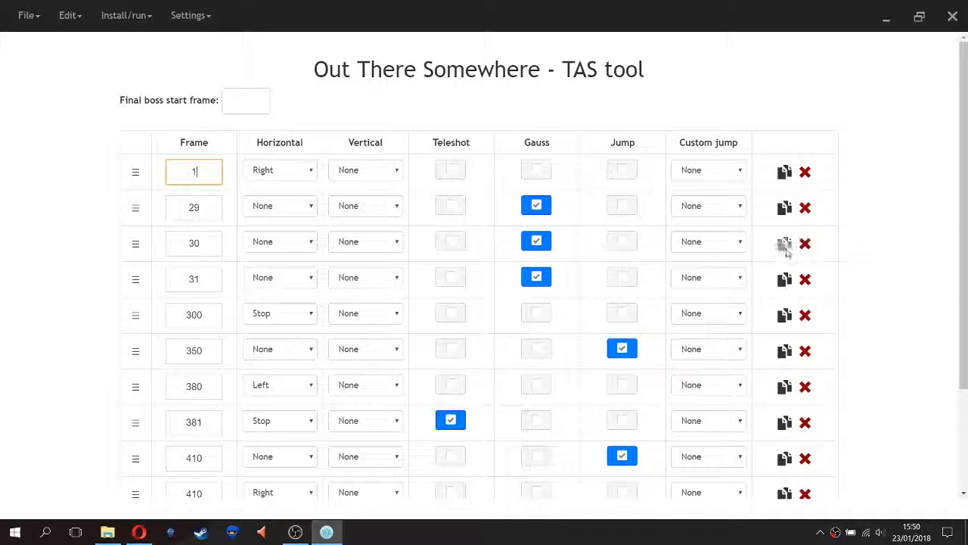
- Duplicate the frame 30 action row and delete the copy
click(784, 244)
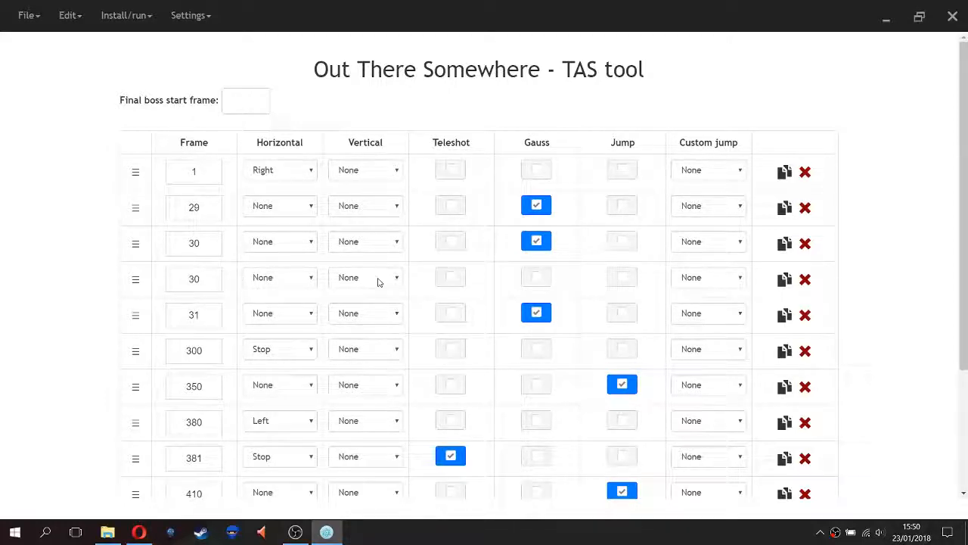
click(805, 279)
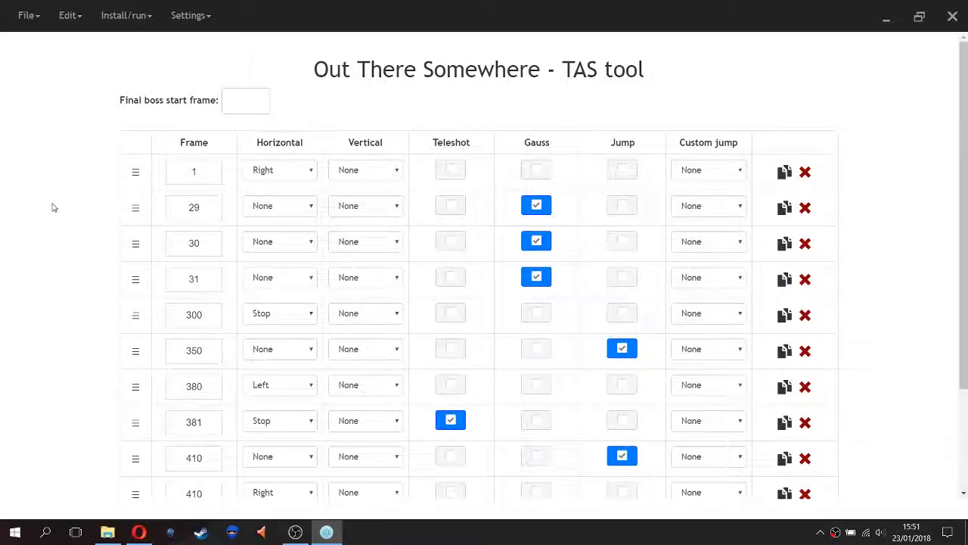
click(135, 27)
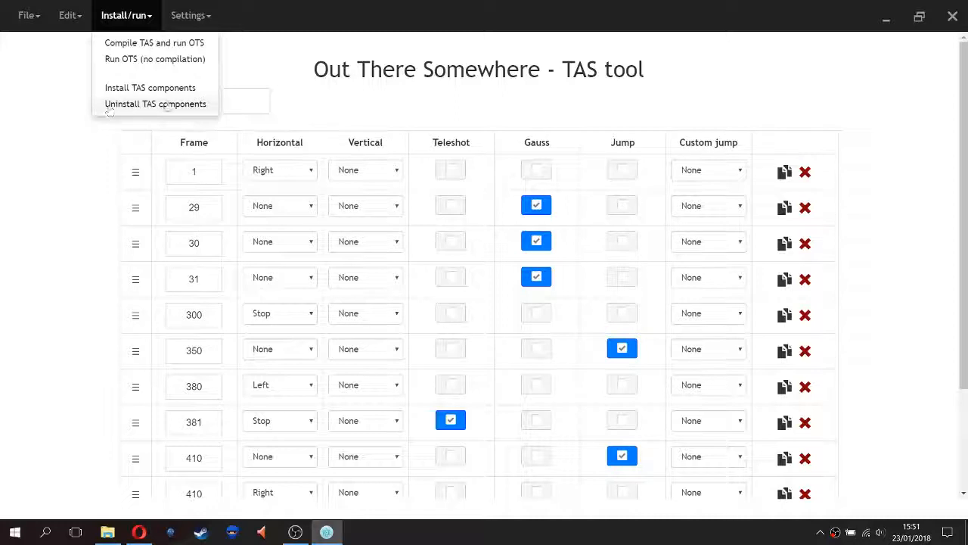
click(86, 151)
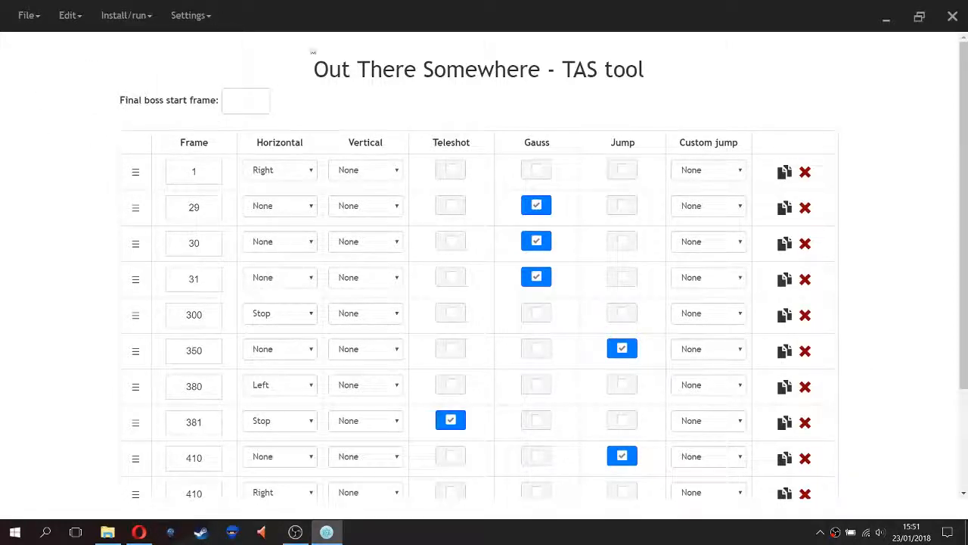